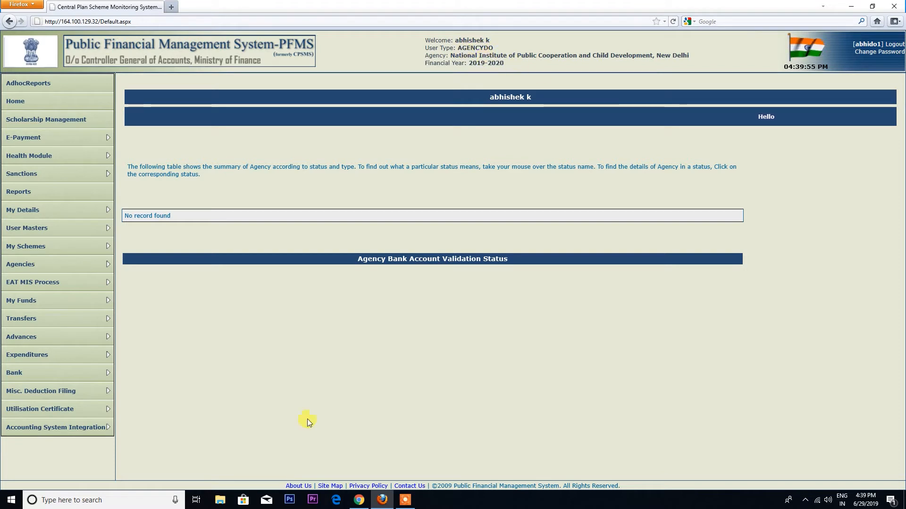
- Open a new entry form for funds received from the state government
mouse_move(26, 305)
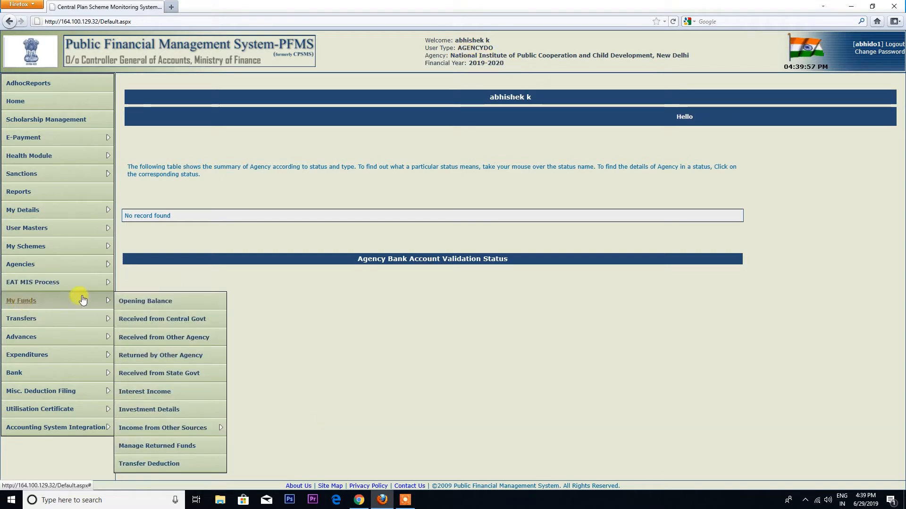
left_click(142, 376)
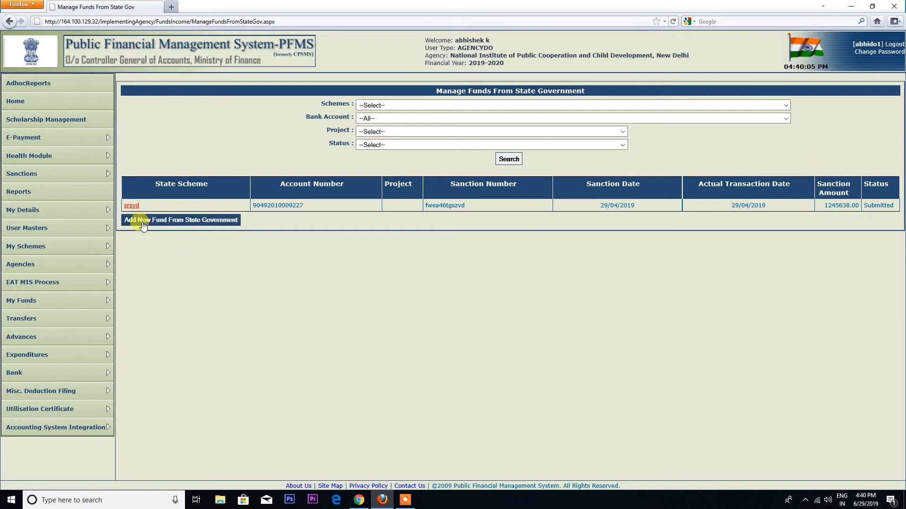
left_click(209, 222)
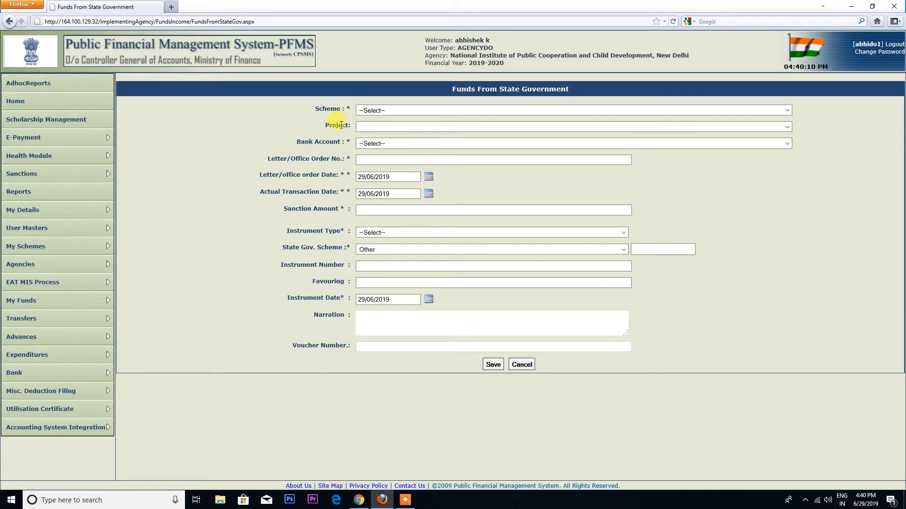
- Select scheme 1340 - SCHEME FOR LEADERSHIP DEVELOPMENT OF MINORITY WOMEN CS with its Syndicate Bank account
left_click(377, 112)
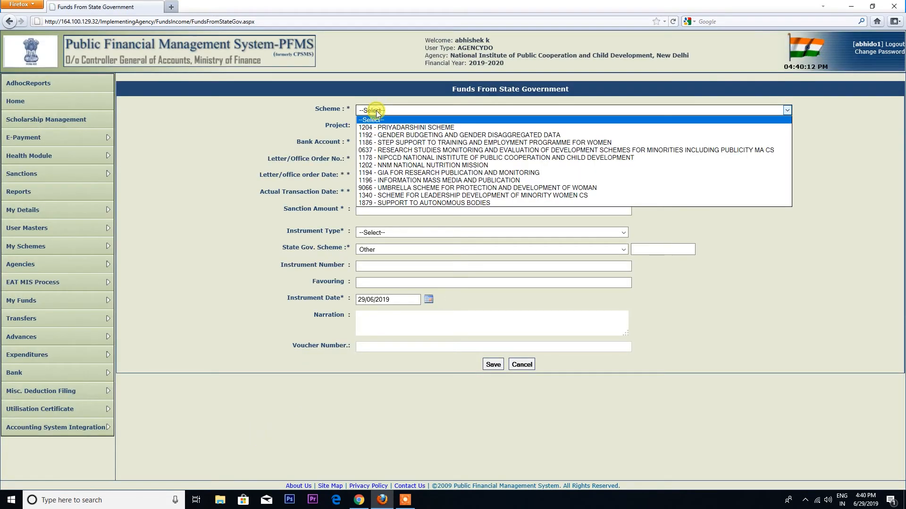
left_click(402, 196)
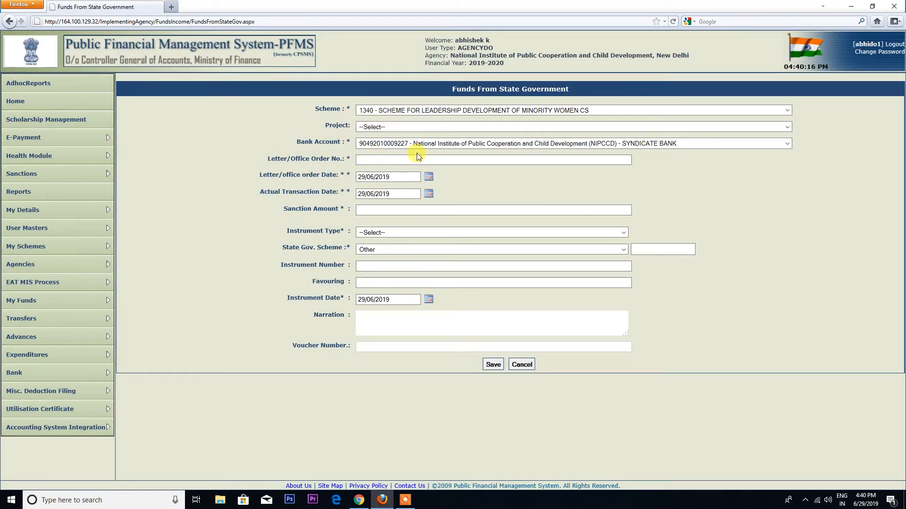
left_click(399, 143)
left_click(400, 161)
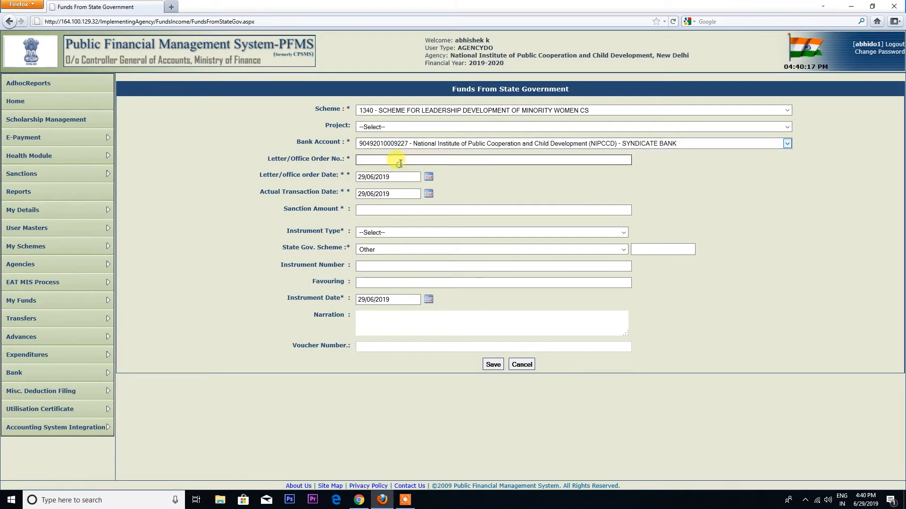
- Enter the letter/office order number and set both the letter/office order date and the actual transaction date to 16/06/2019
left_click(372, 160)
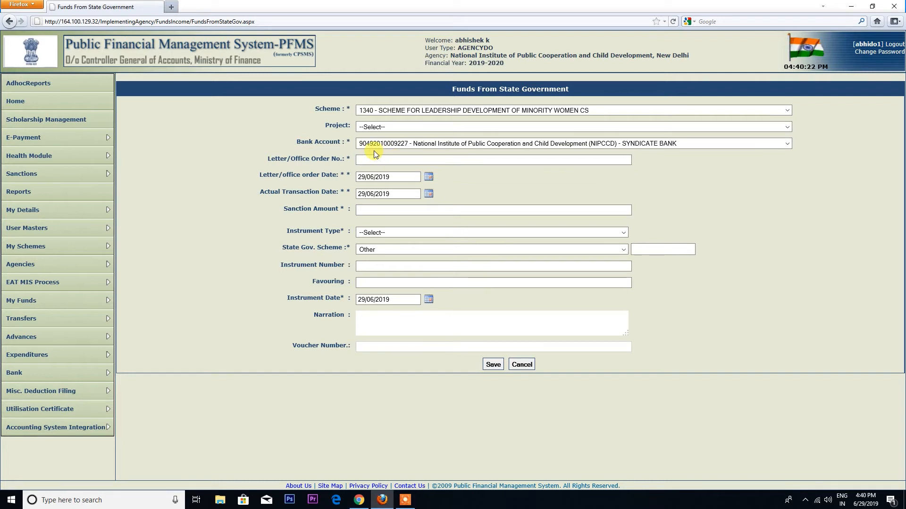
type("state govt 123")
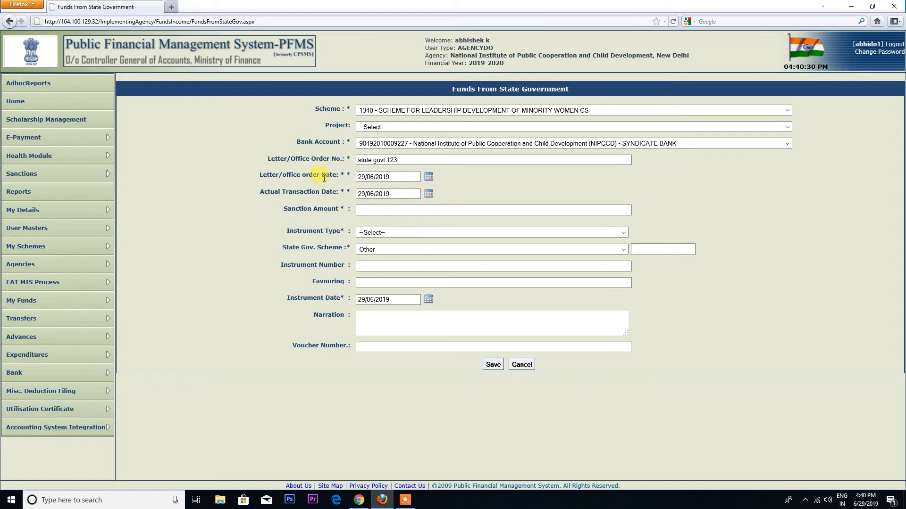
left_click(428, 176)
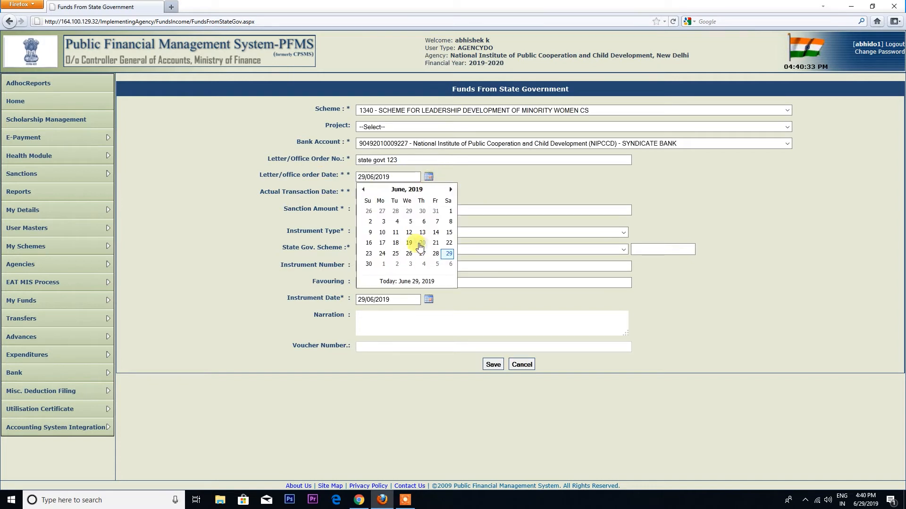
left_click(369, 242)
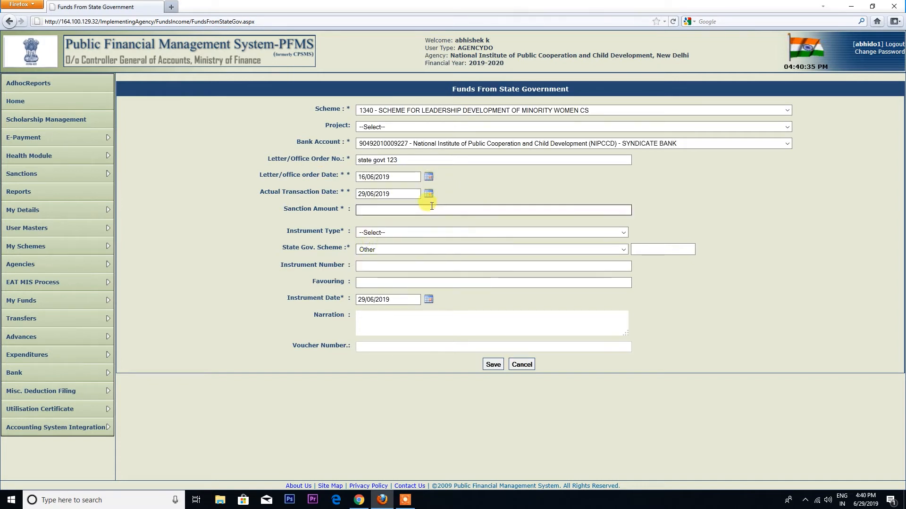
left_click(428, 193)
left_click(372, 261)
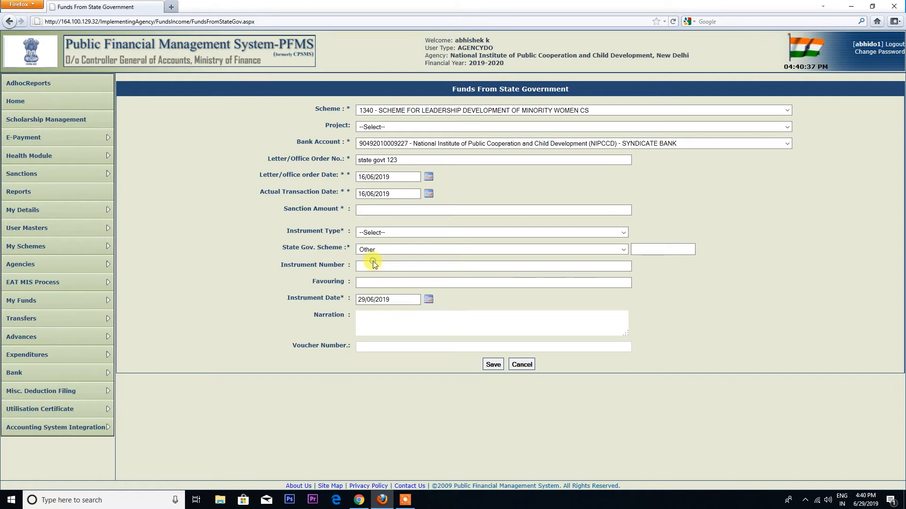
- Set the sanction amount to 15000 and the instrument type to Cheque
left_click(380, 210)
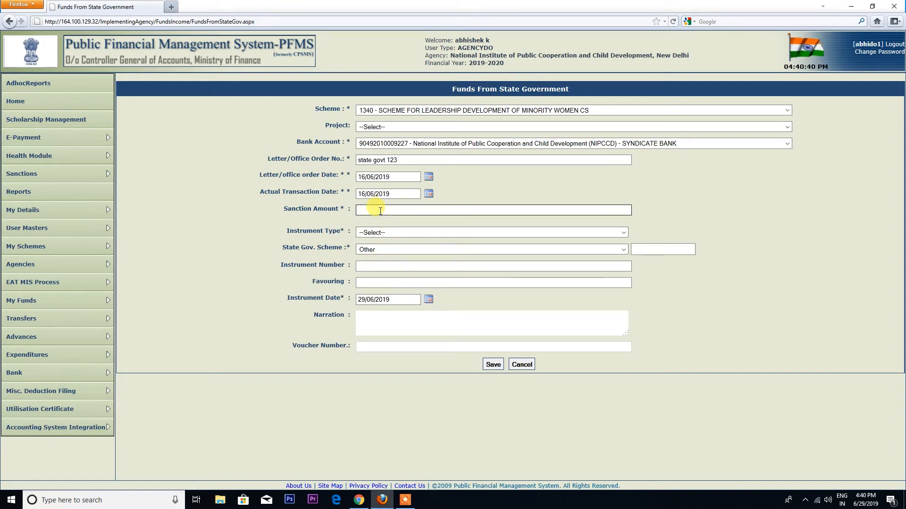
type("15000")
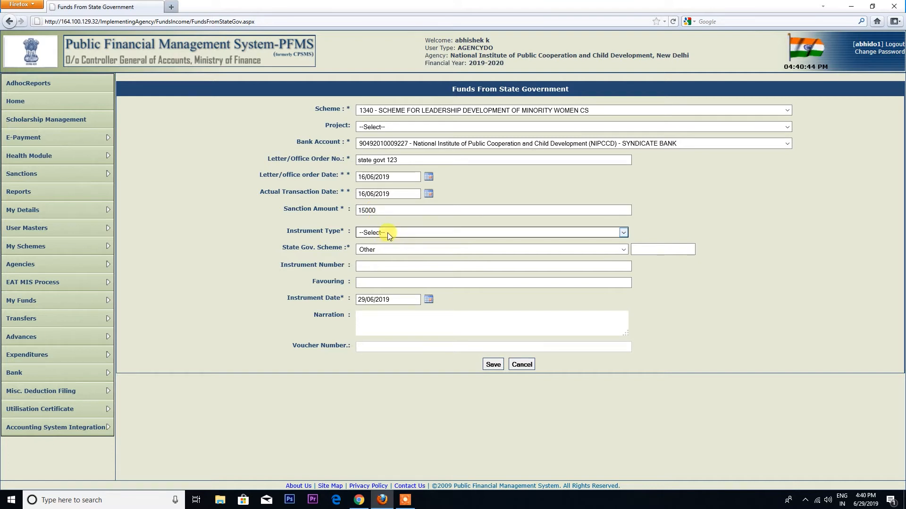
left_click(387, 233)
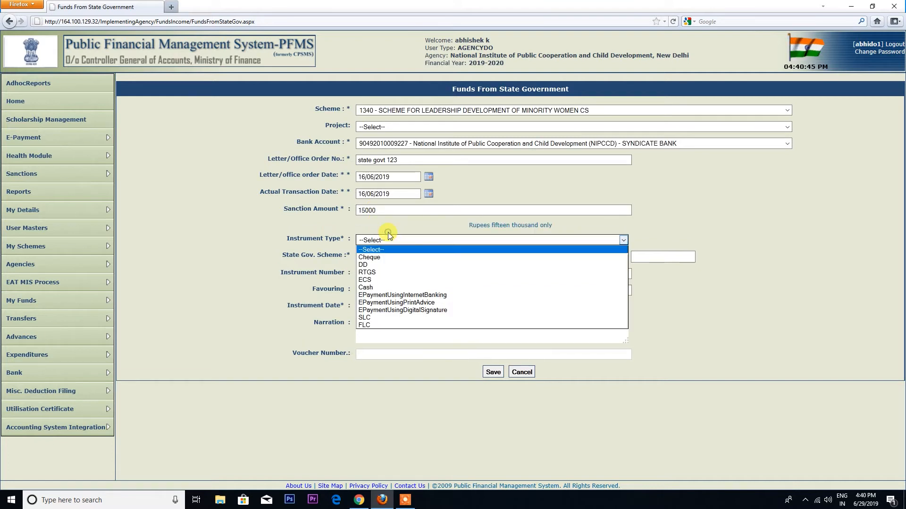
left_click(373, 258)
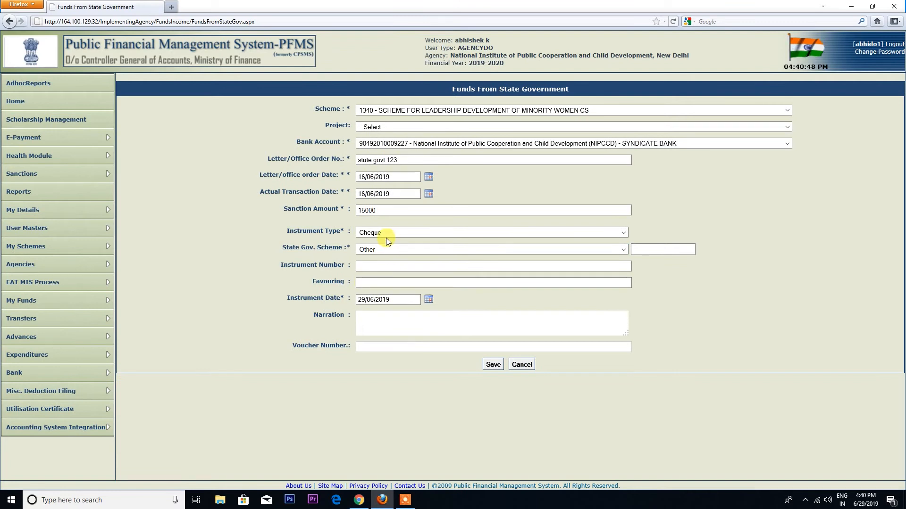
left_click(382, 233)
left_click(367, 251)
- Choose Other as the State Gov. Scheme for the fund entry
left_click(396, 265)
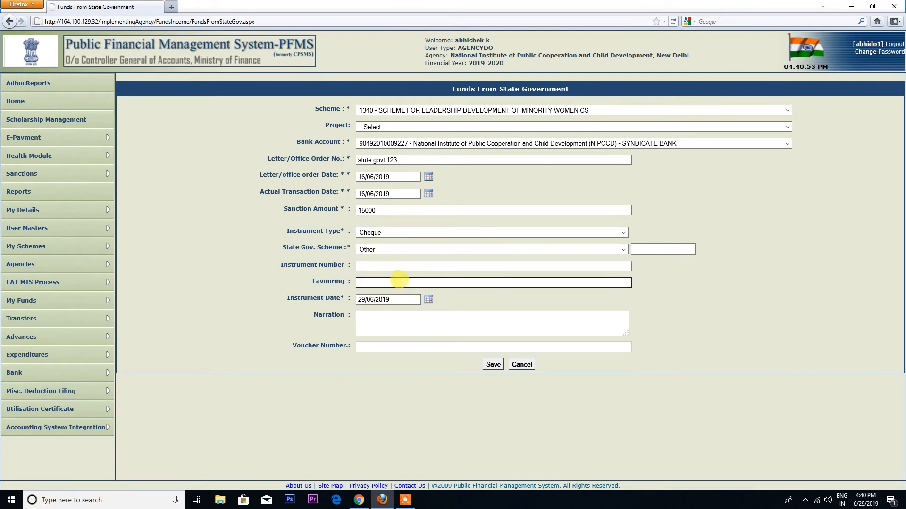
left_click(378, 250)
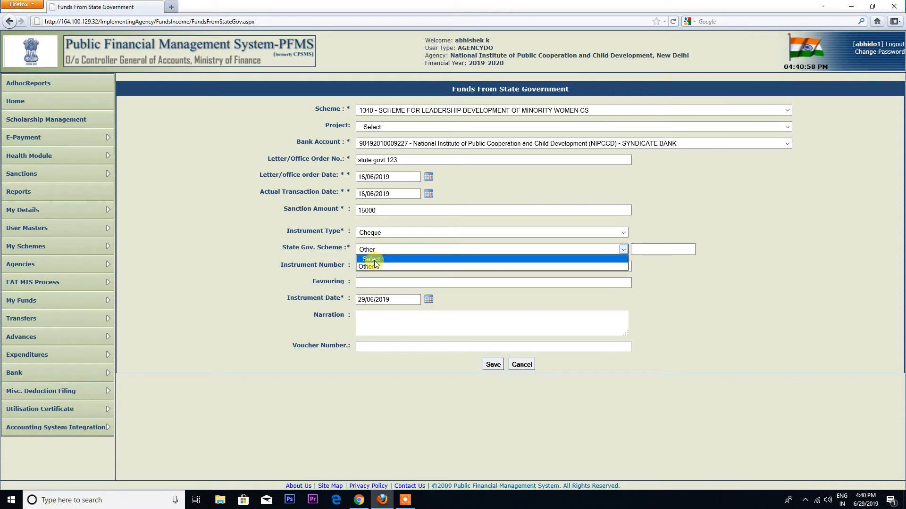
left_click(368, 268)
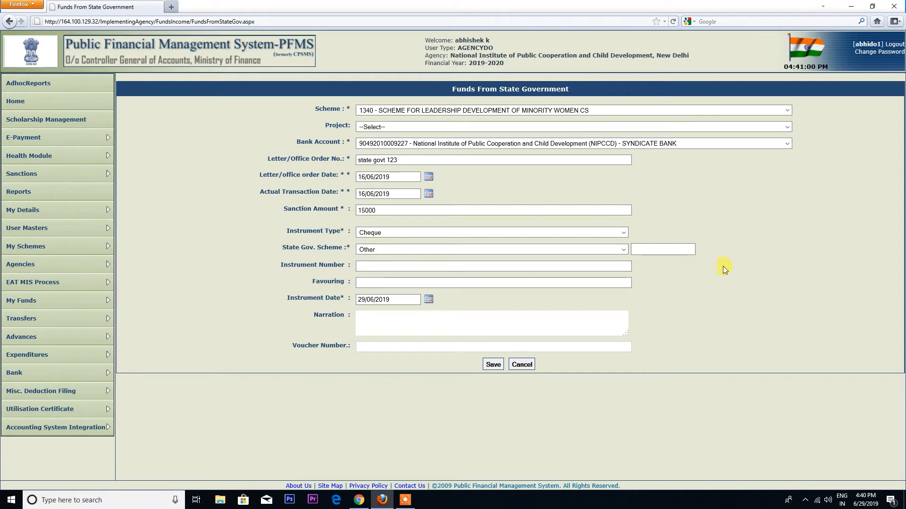
- Fill in the cheque details: the instrument number, "Agency name" as Favouring, and instrument date 16/06/2019
left_click(364, 266)
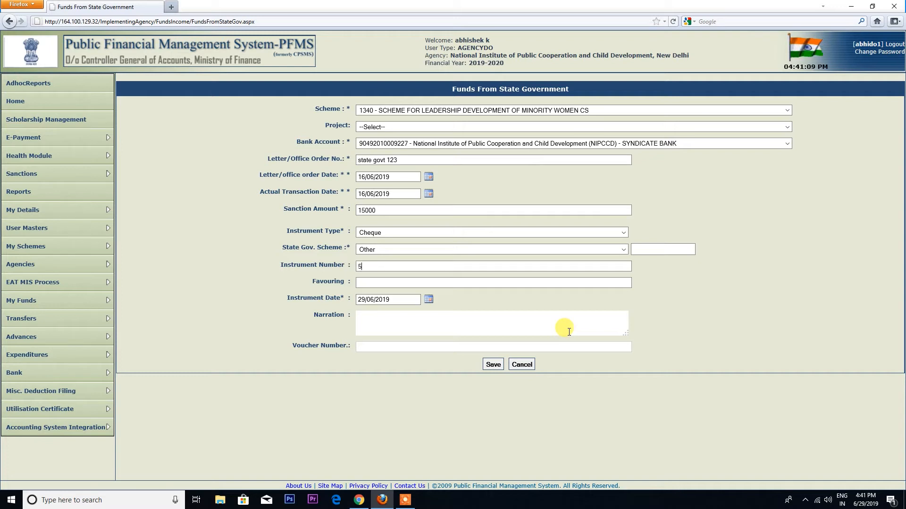
type("585958")
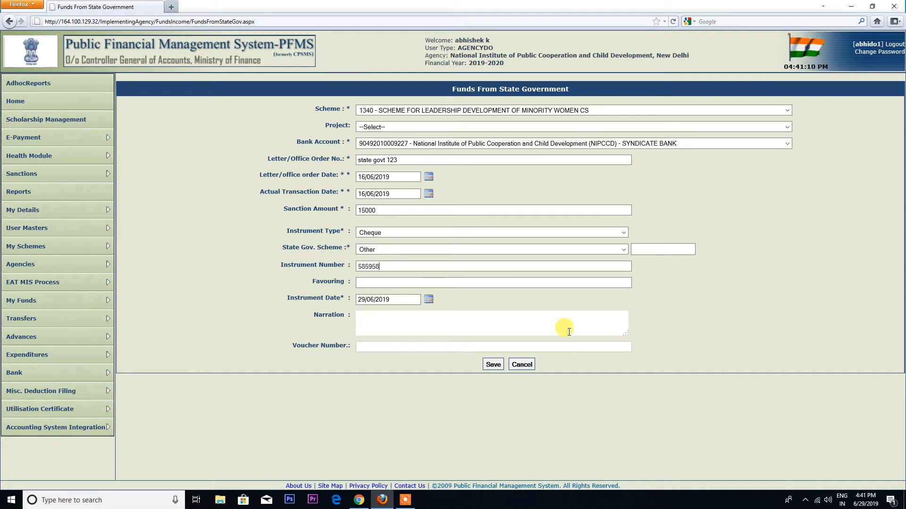
left_click(385, 282)
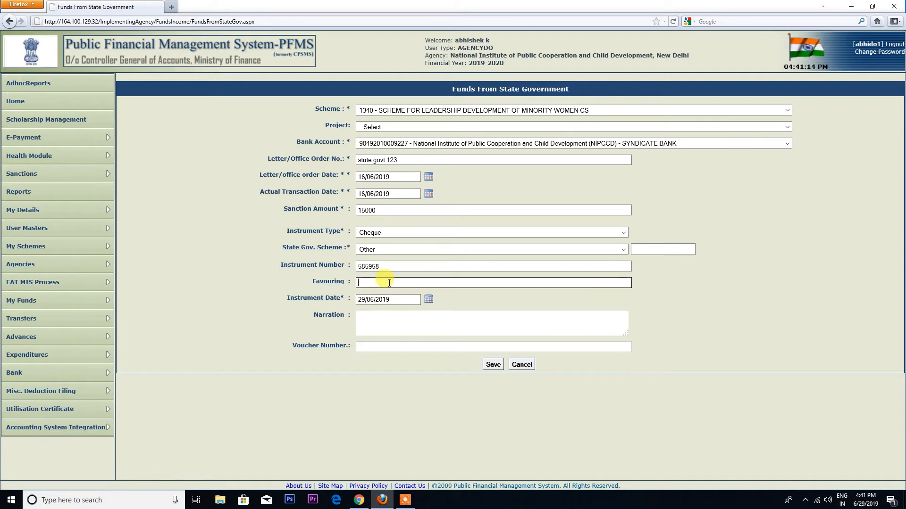
type("Agency")
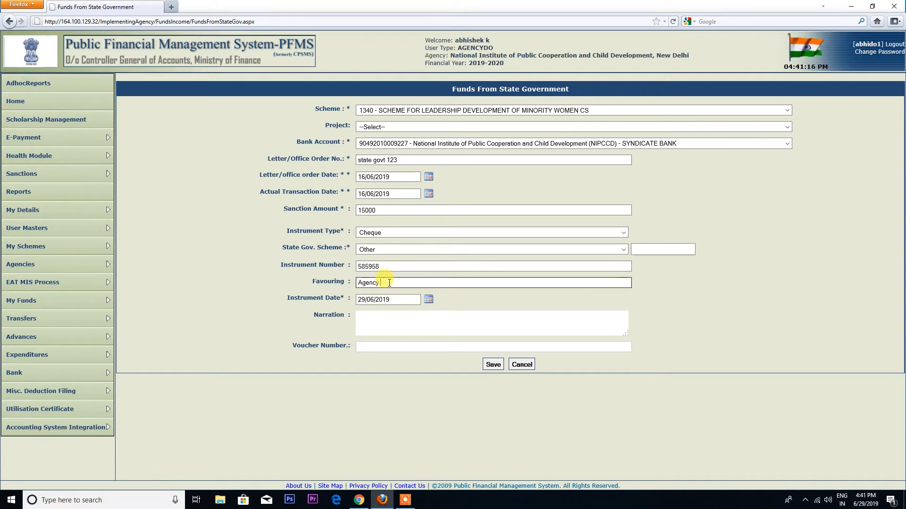
type(" name")
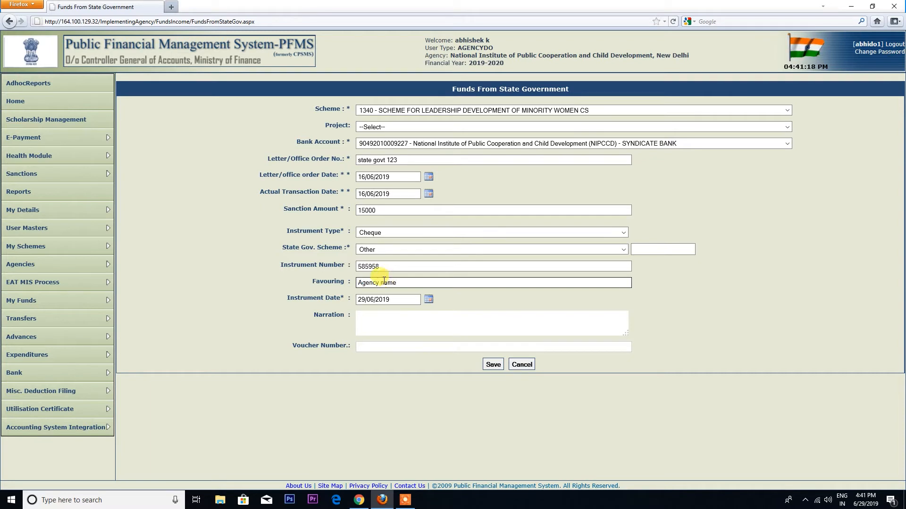
left_click(429, 299)
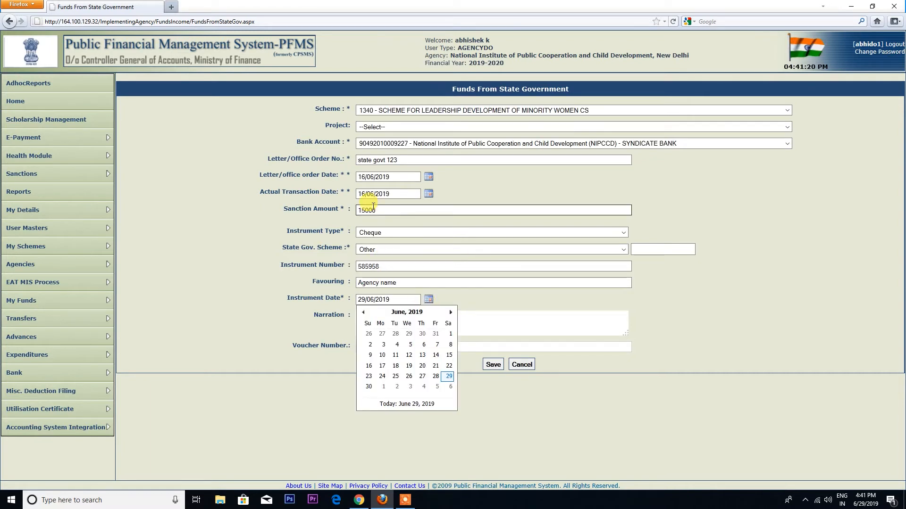
left_click(368, 368)
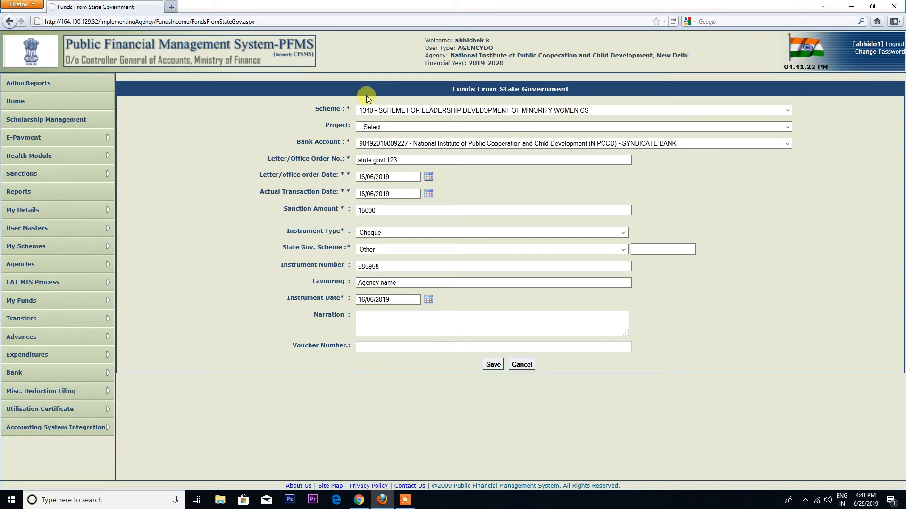
- Enter the narration "received funds from state government" and try to save the record
left_click(401, 321)
type("received funds from s")
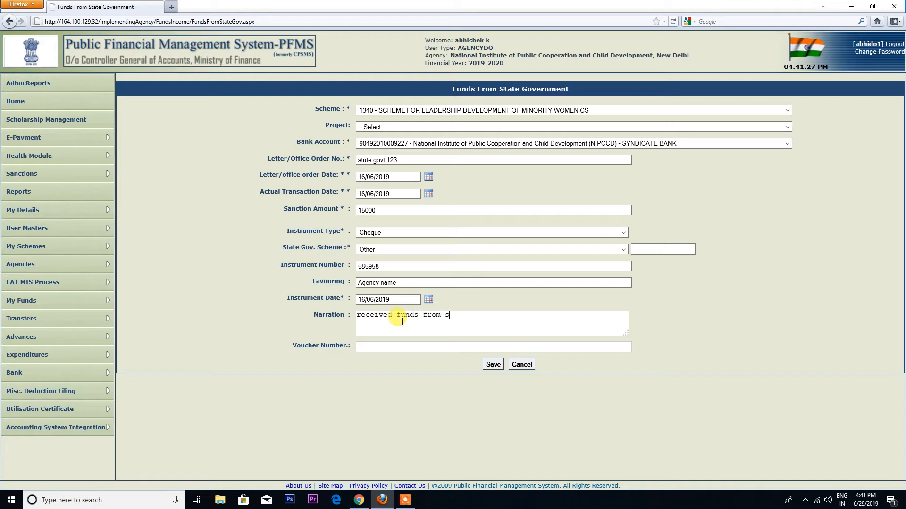
type("tate governe")
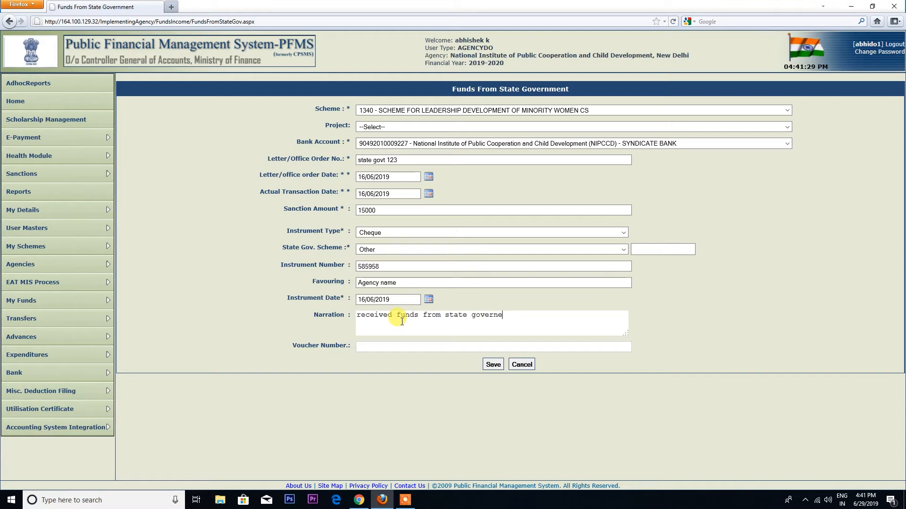
type("mtnt")
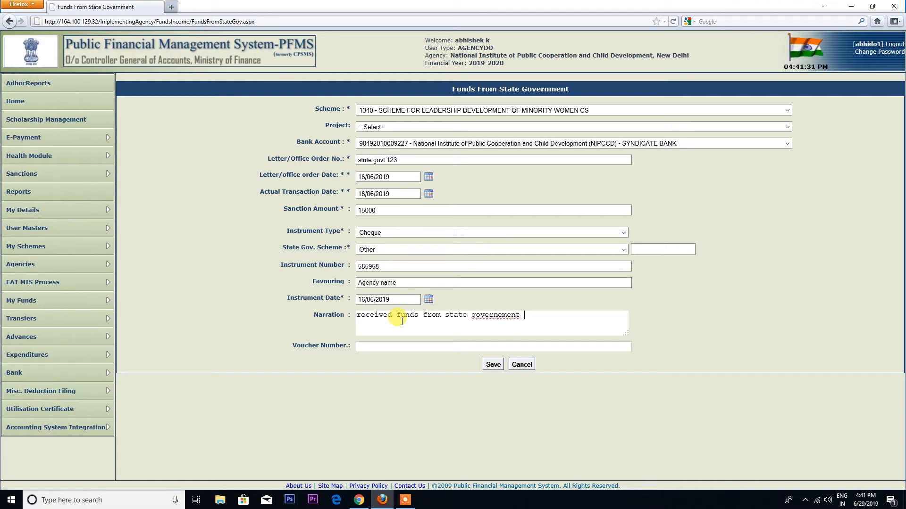
key("BackSpace")
key("BackSpace")
key("BackSpace")
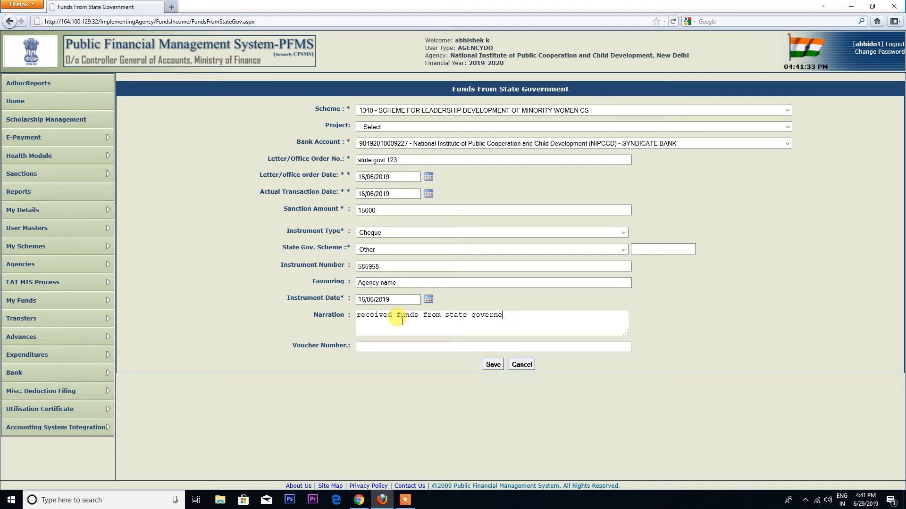
type("ment")
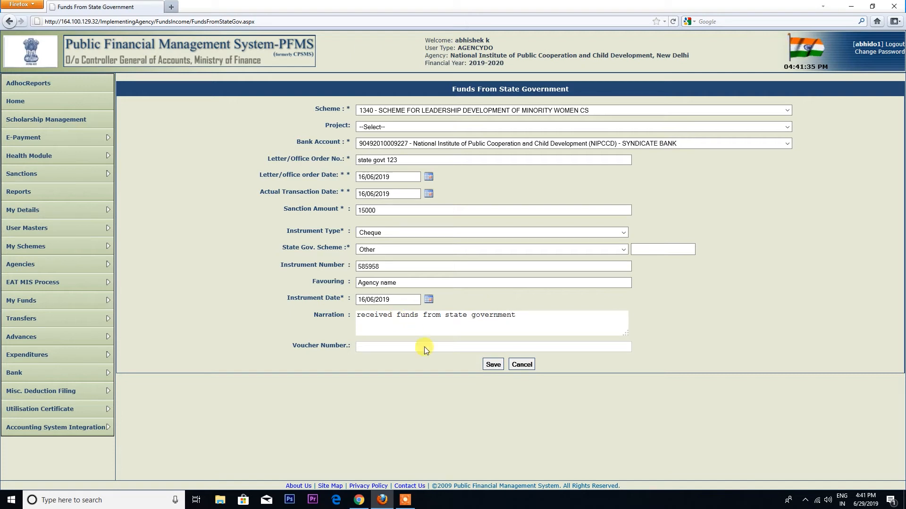
left_click(493, 365)
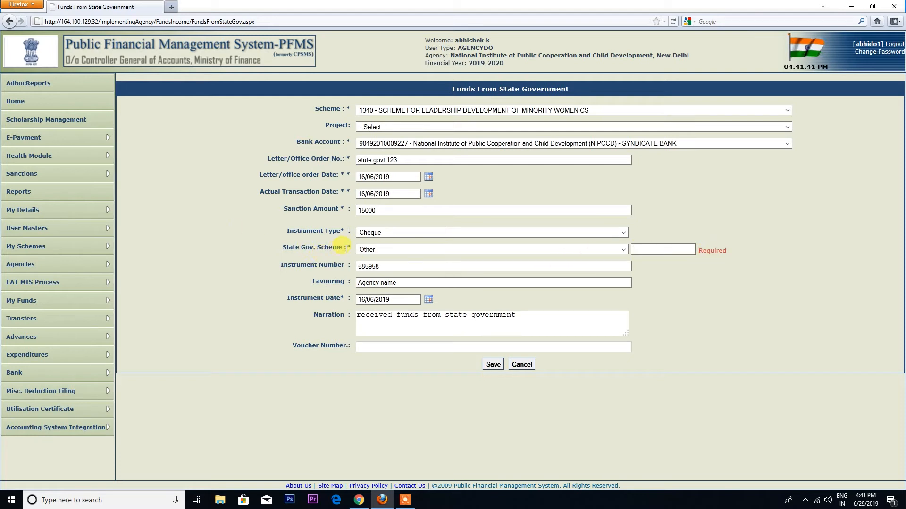
- Keep State Gov. Scheme as Other, fill its name in as "Scheme name", and save the record
left_click(378, 253)
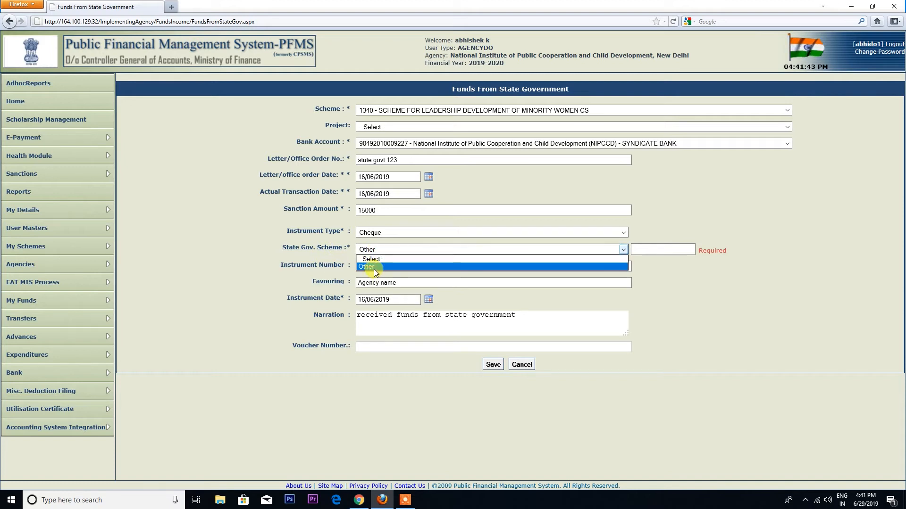
left_click(374, 268)
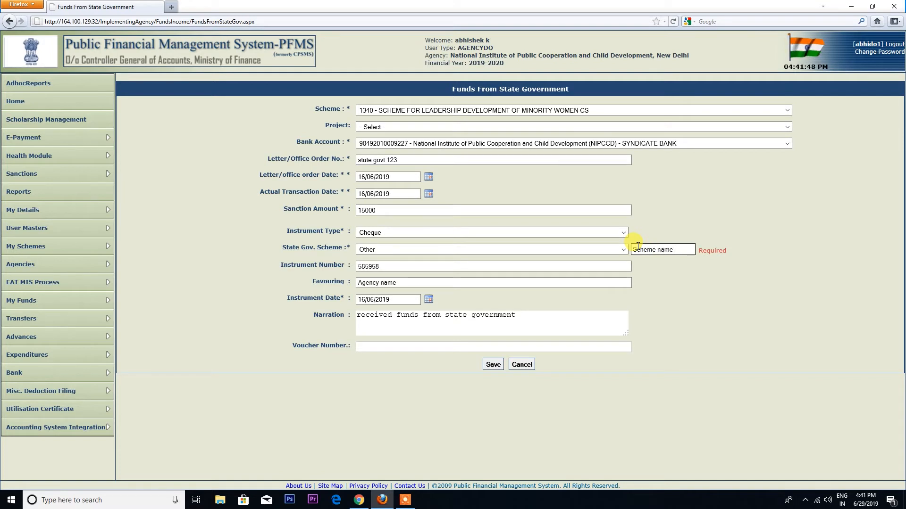
left_click(494, 365)
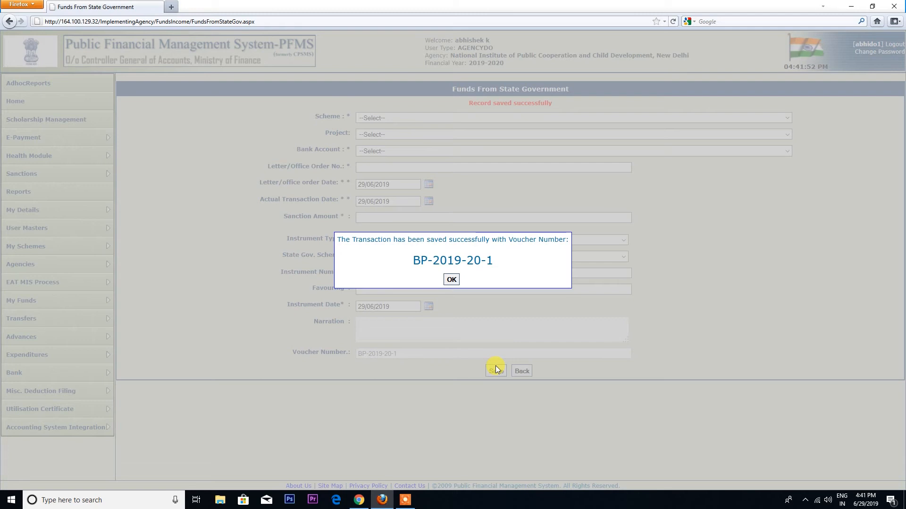
left_click(452, 283)
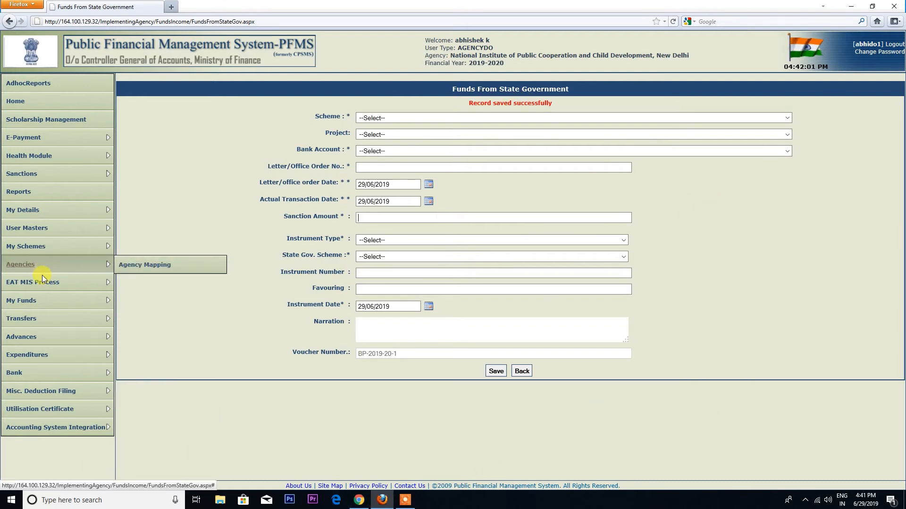
- Open the funds received from State Govt and submit the "Scheme name" record with sanction number "state govt 123" for approval
mouse_move(52, 302)
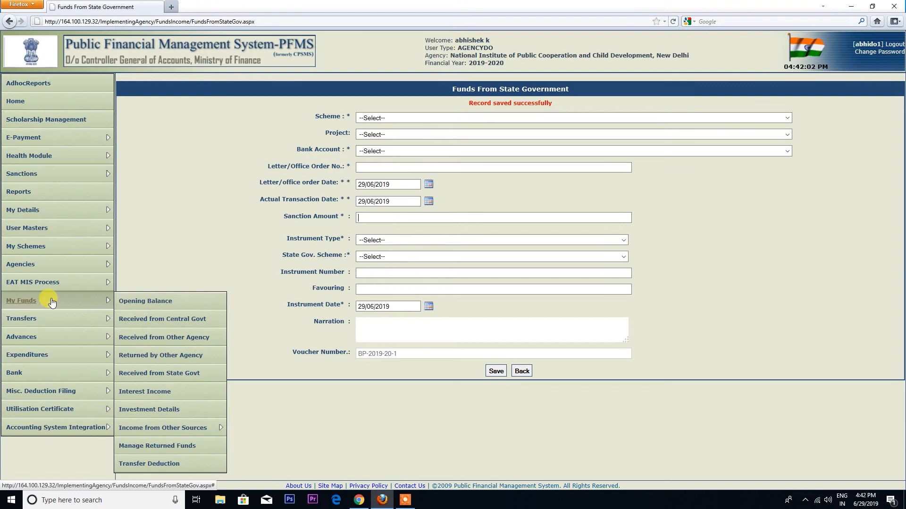
left_click(164, 373)
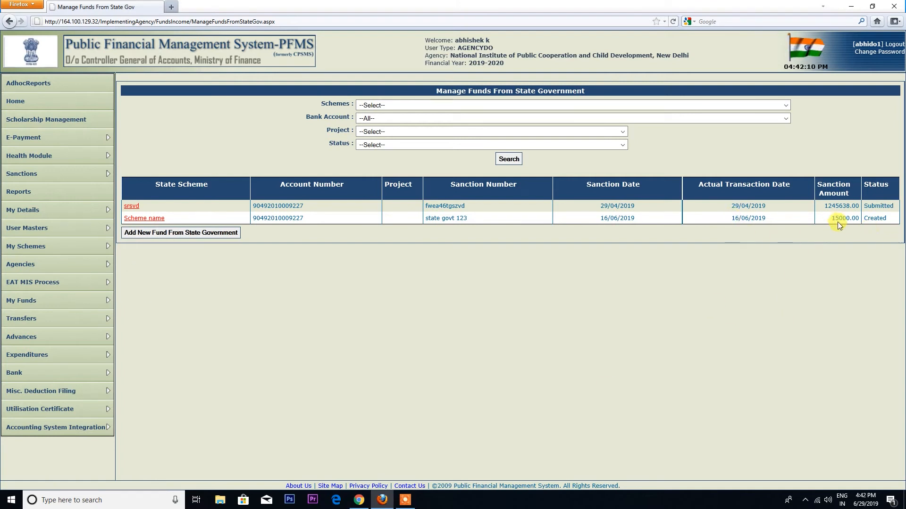
mouse_move(843, 220)
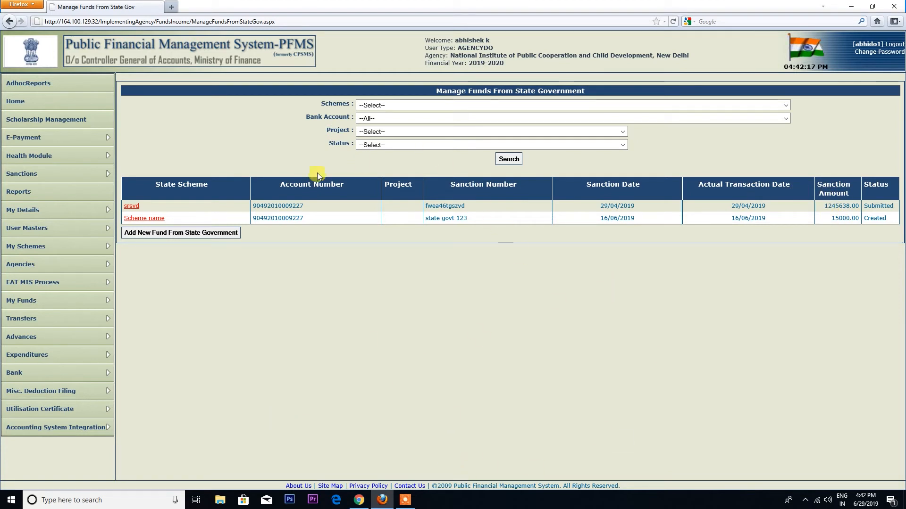
mouse_move(66, 304)
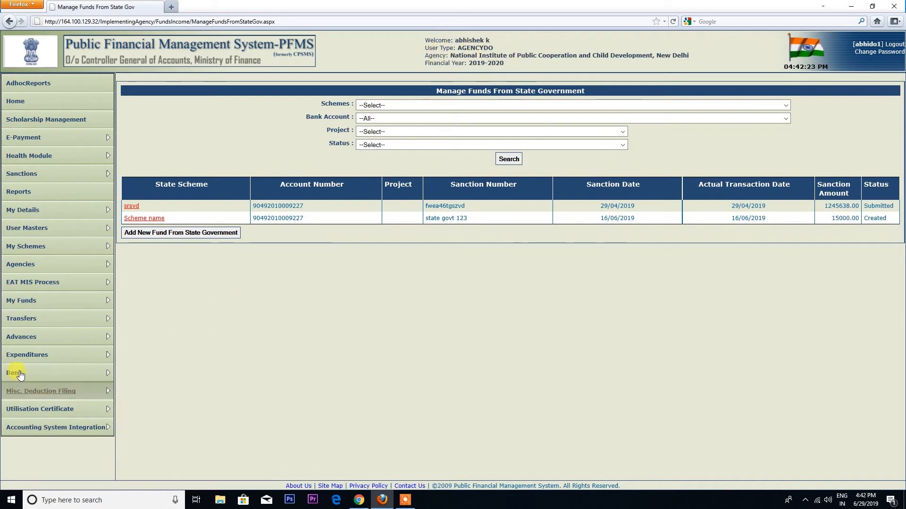
mouse_move(26, 302)
left_click(170, 374)
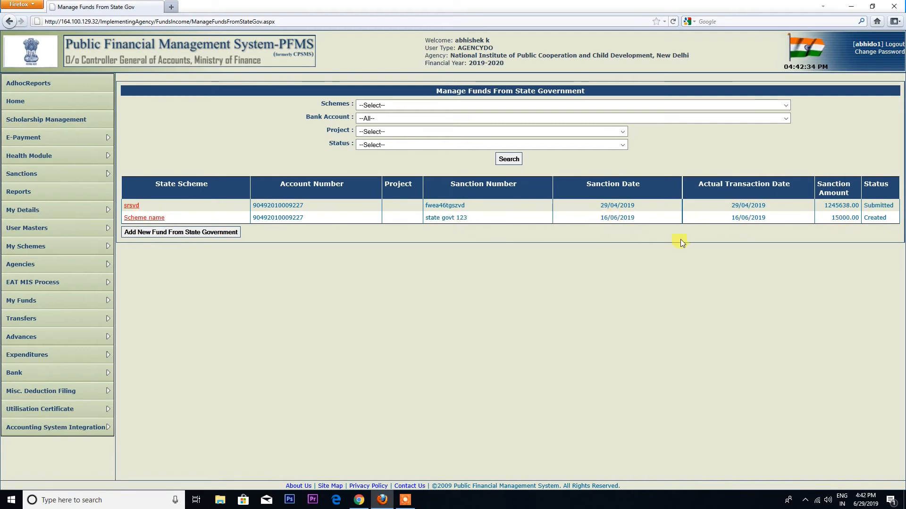
left_click(141, 218)
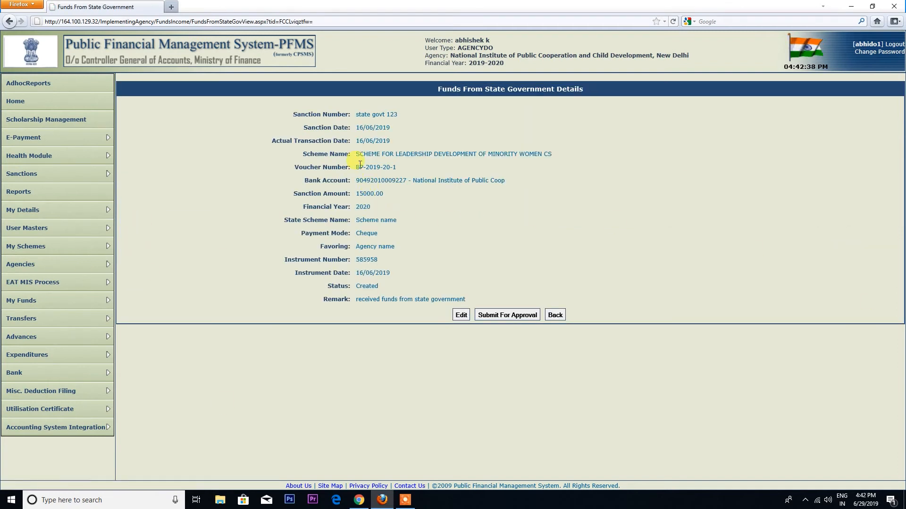
left_click(500, 317)
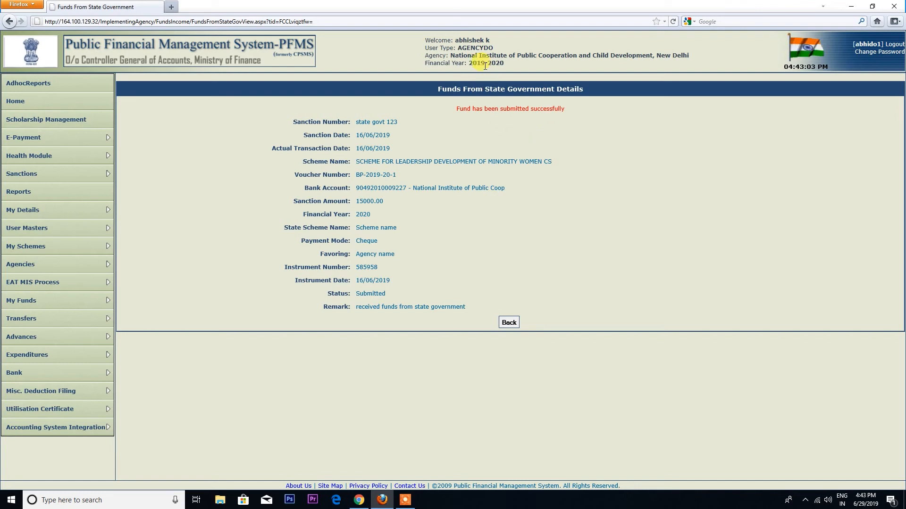
- Switch to the AGENCYDA user's PFMS session in Chrome and open the list of funds received from State Govt
left_click(362, 500)
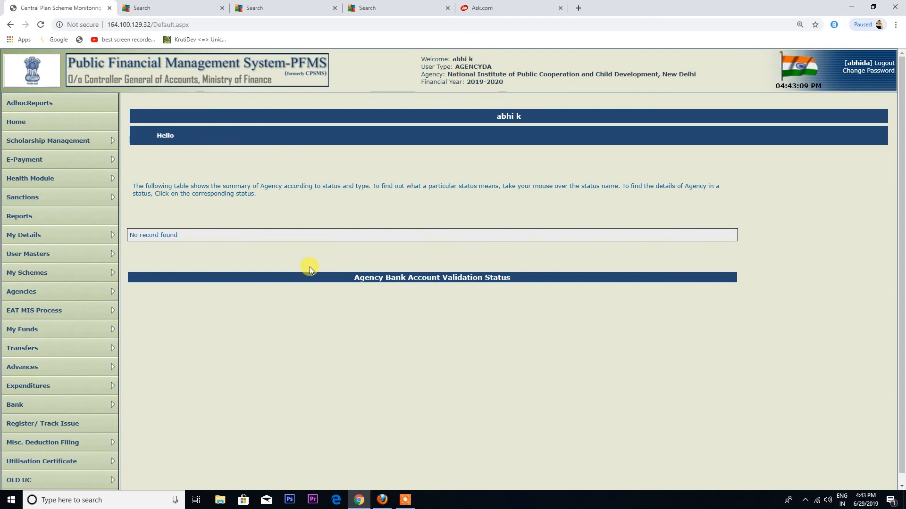
scroll(247, 374, "down", 1)
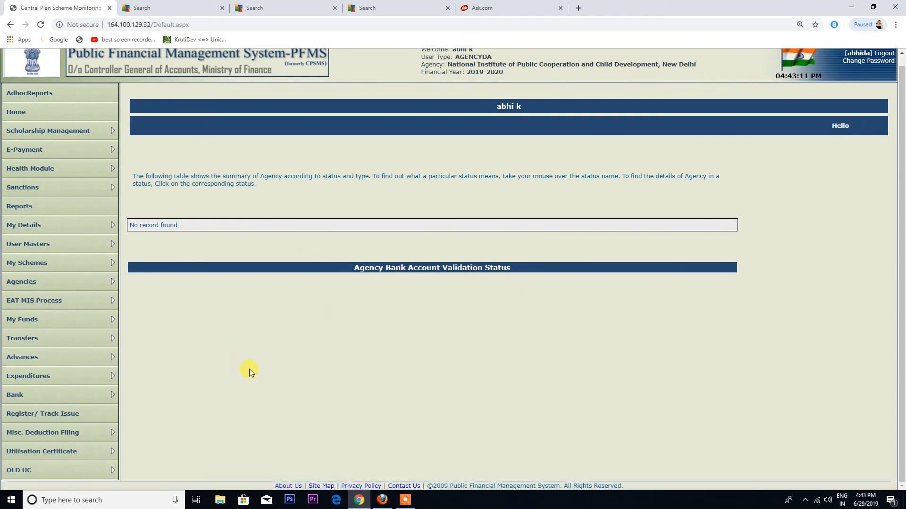
mouse_move(109, 319)
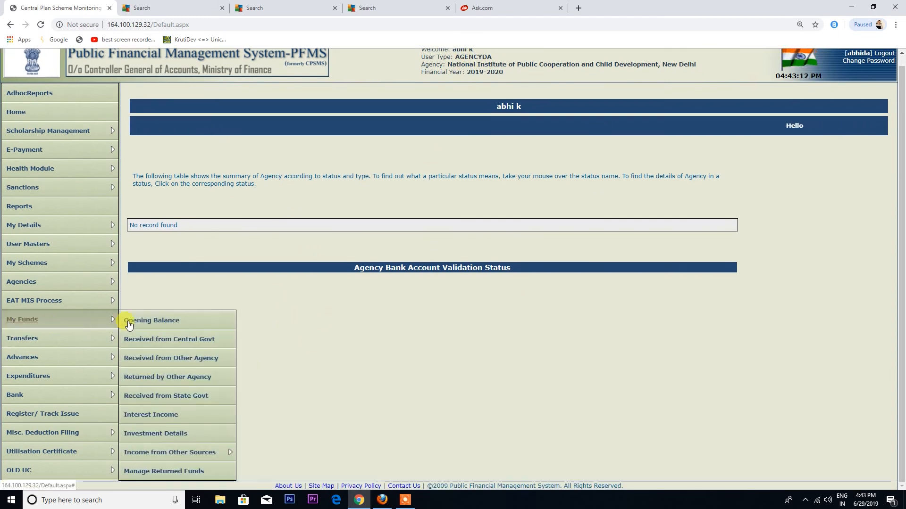
left_click(147, 397)
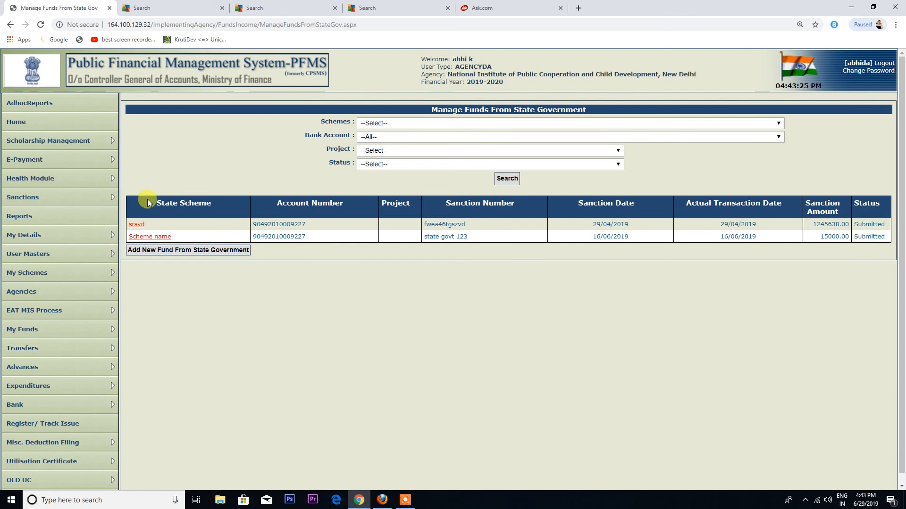
- Approve the submitted "Scheme name" fund record and confirm it with the existing remark
left_click(144, 238)
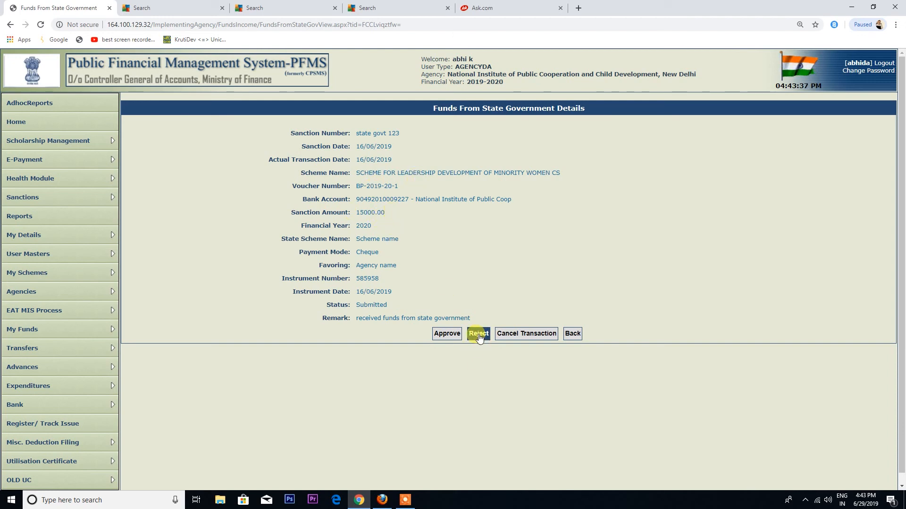
left_click(440, 335)
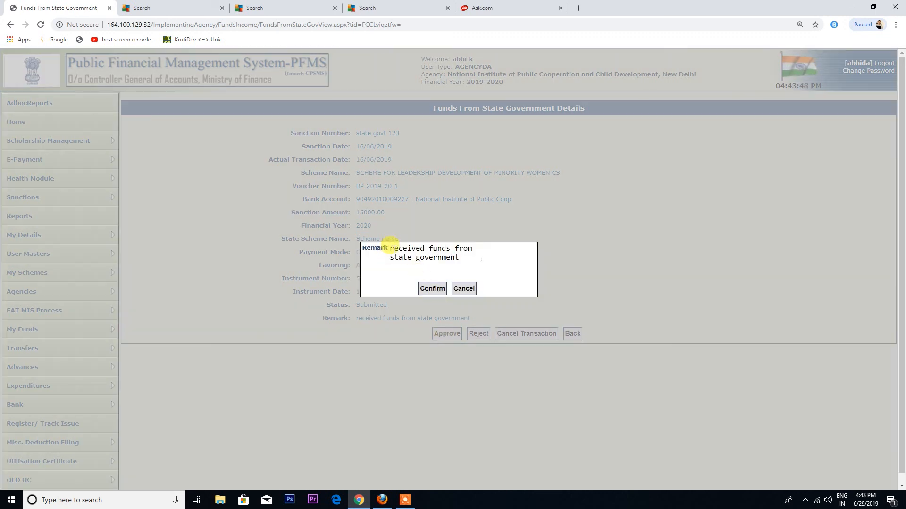
left_click(432, 289)
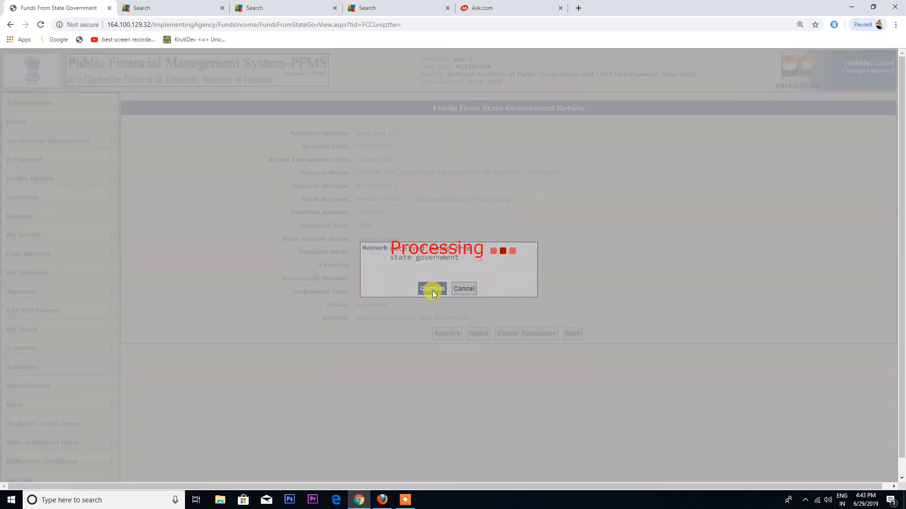